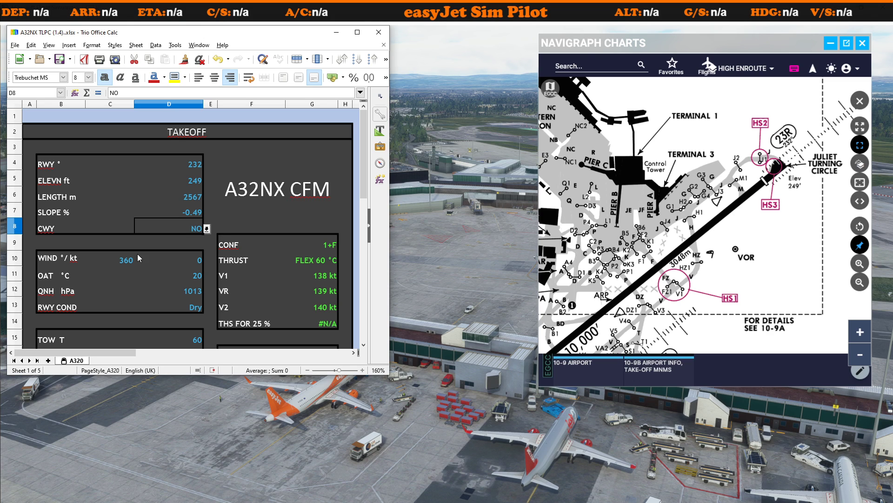
Step: Collapse the Navigraph Charts panel and bring the EGCC→EGKK flyPad dashboard fully into view
click(831, 44)
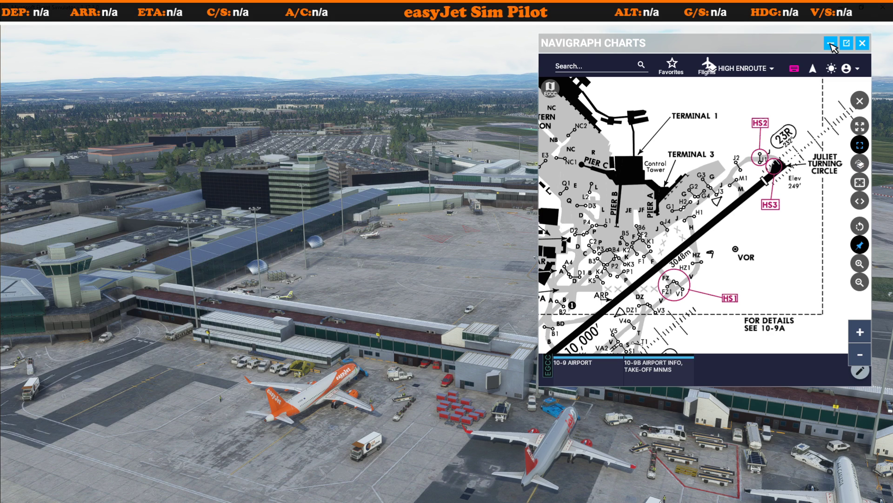
click(831, 44)
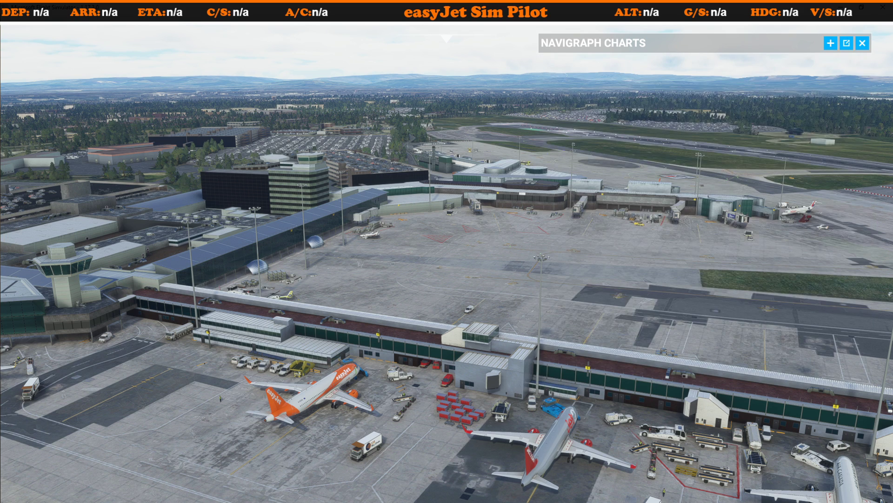
drag(856, 77, 614, 79)
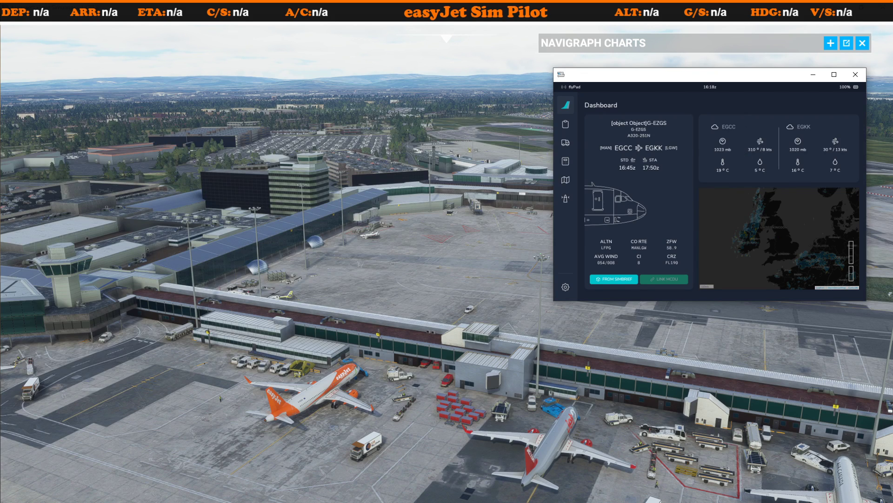
key(alt+Tab)
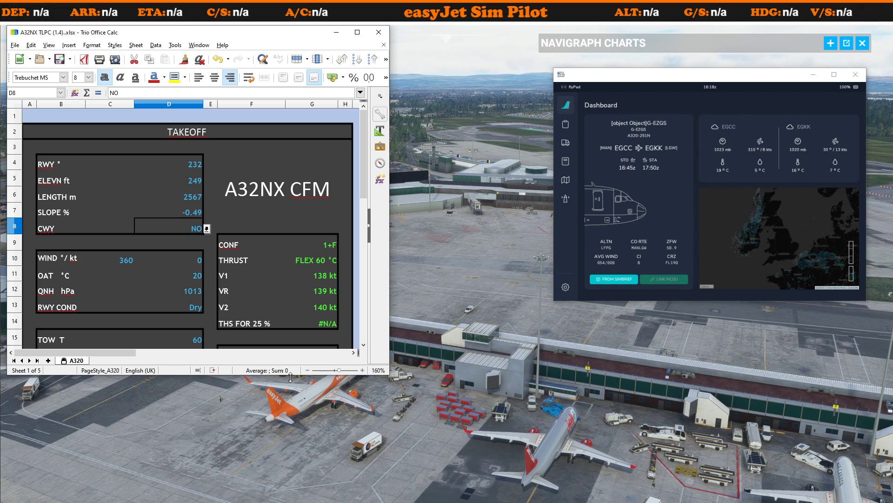
Step: Change the wind from 360° to 310° at 8 kt
double_click(134, 261)
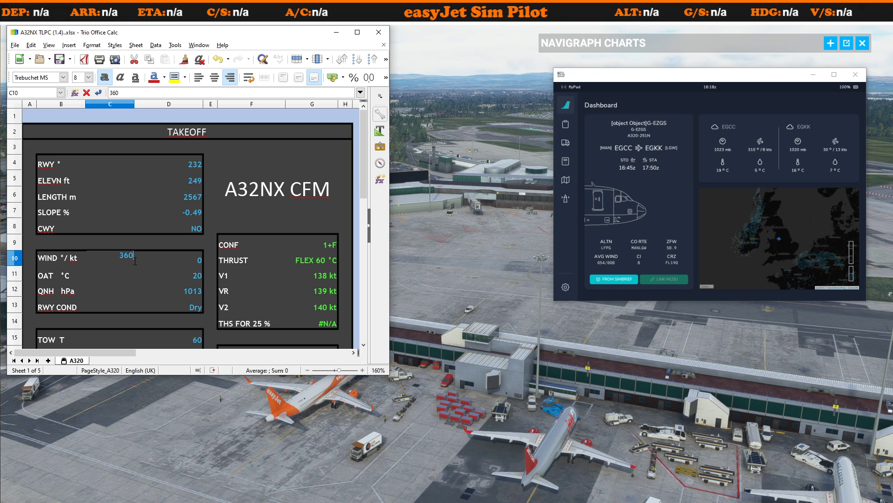
drag(134, 261, 121, 256)
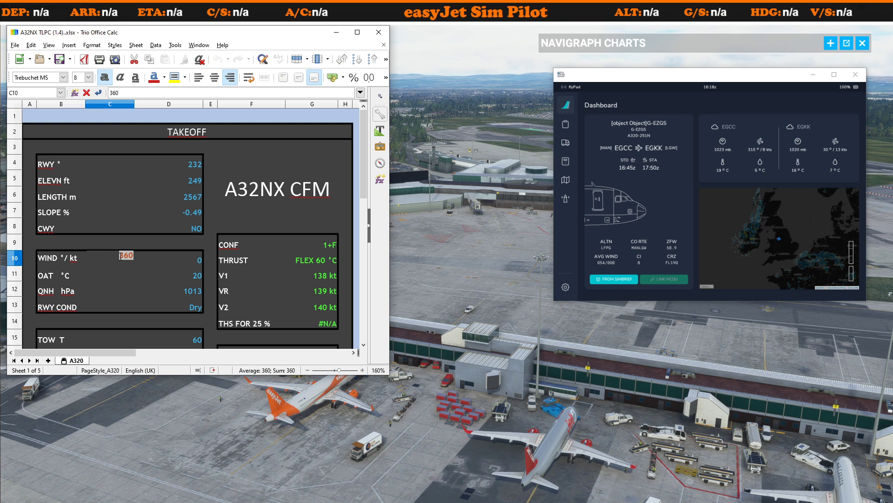
text(310)
click(185, 262)
double_click(196, 262)
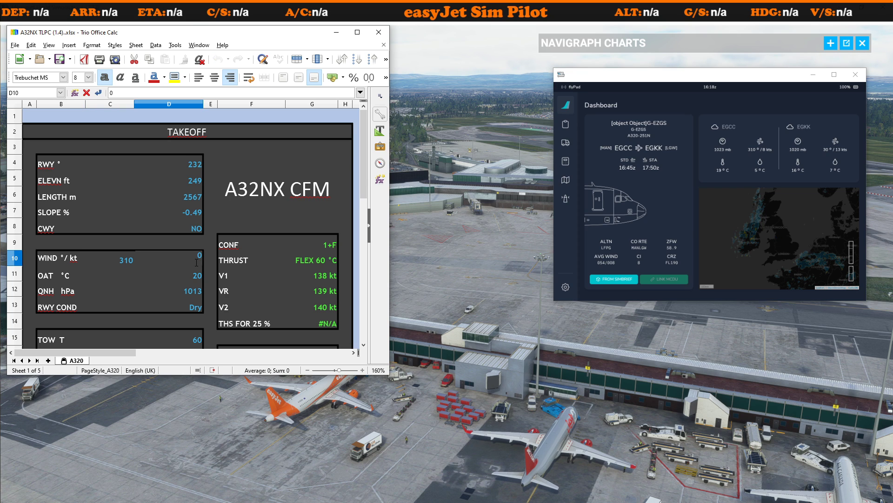
Step: Set OAT from 20 to 19 °C and QNH to 1023 hPa
click(198, 274)
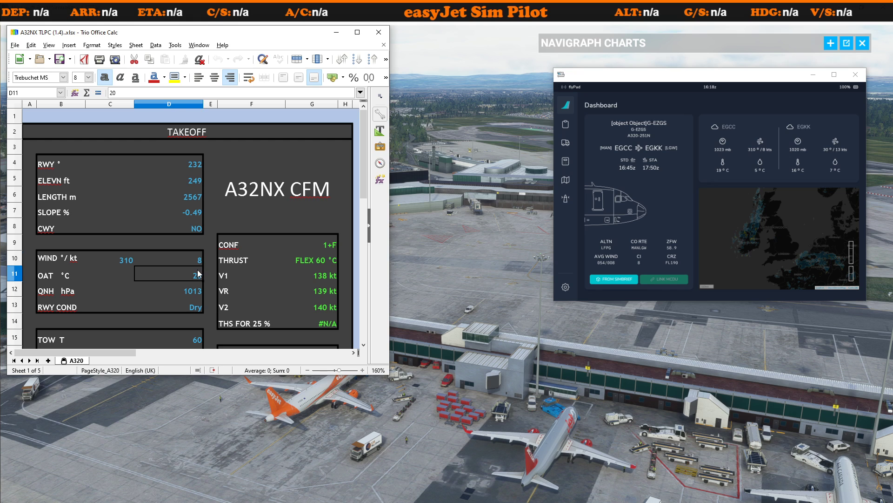
double_click(198, 274)
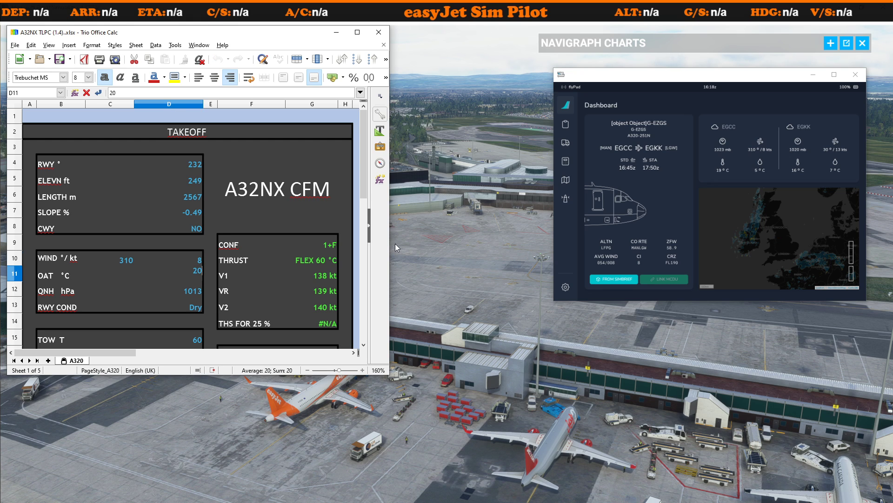
key(BackSpace)
key(BackSpace)
click(194, 291)
double_click(193, 294)
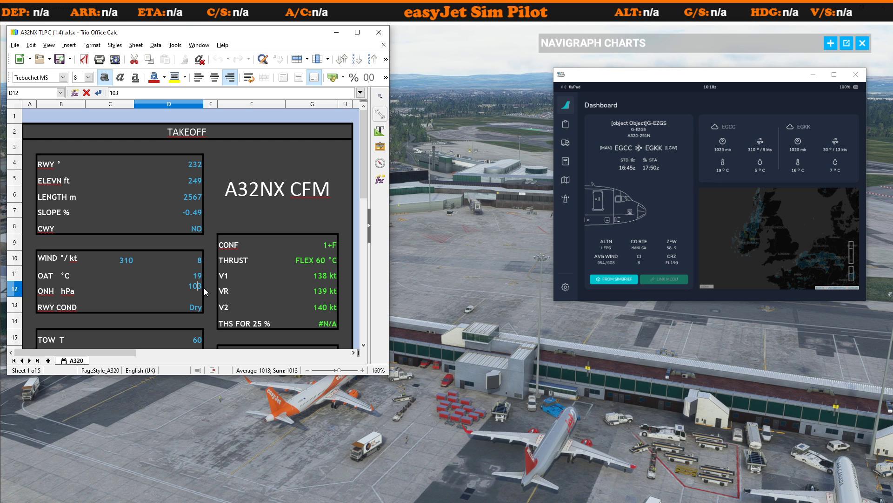
click(191, 308)
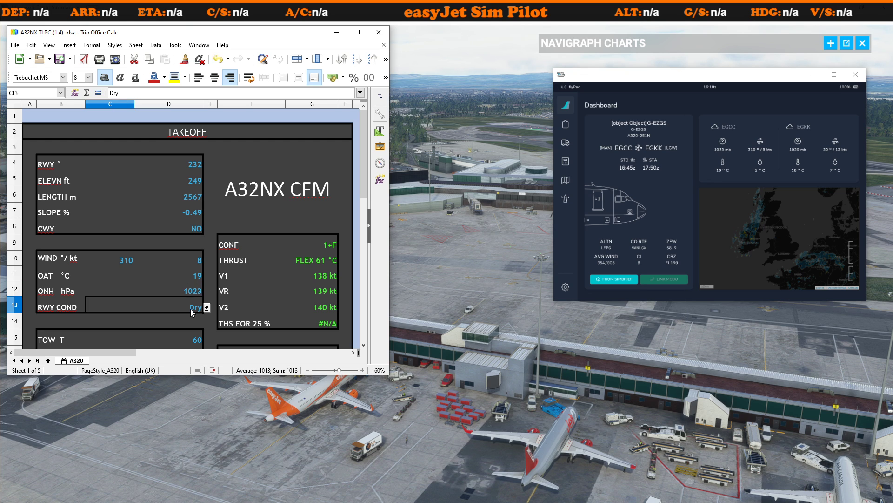
Step: Keep the runway condition Dry and check that FLEX reads 61 °C
click(207, 308)
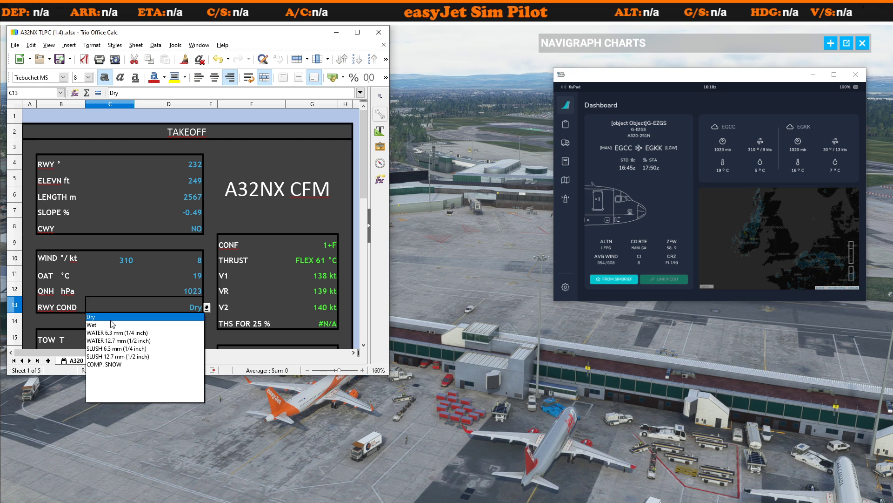
click(168, 306)
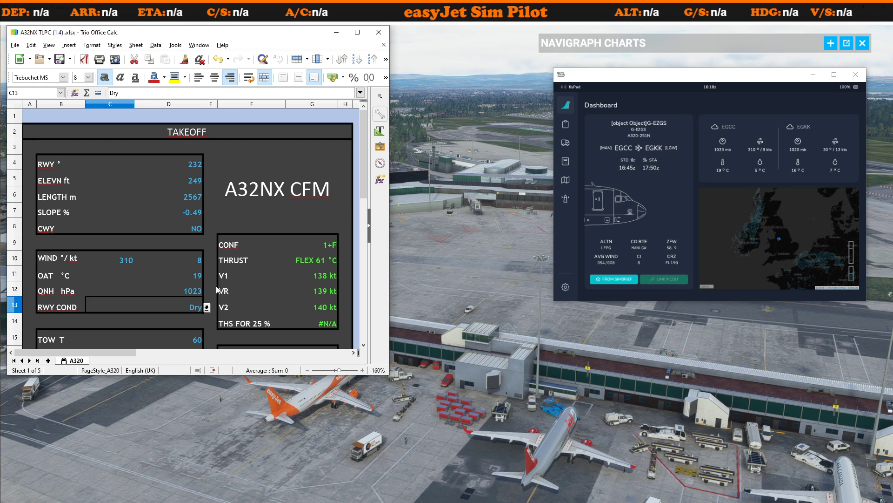
drag(365, 175, 365, 222)
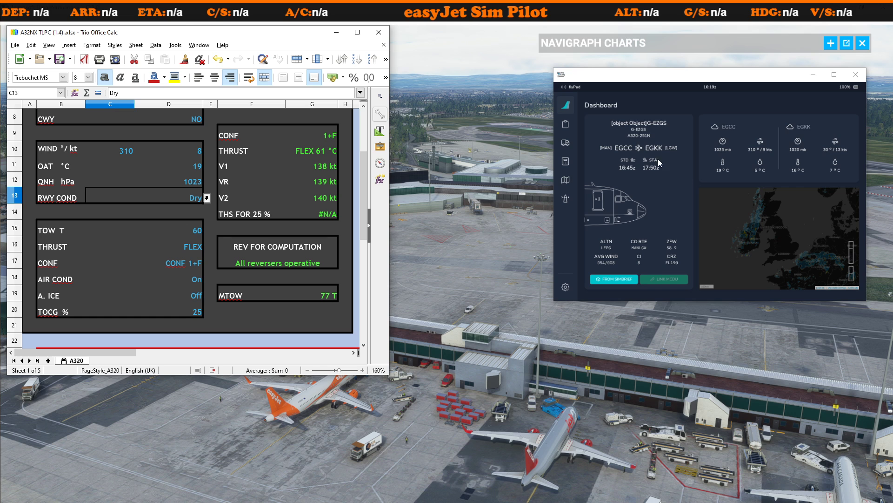
click(569, 184)
Step: Show the flyPad Dispatch OFP and enlarge it three steps to read the TOW of 63111
click(566, 180)
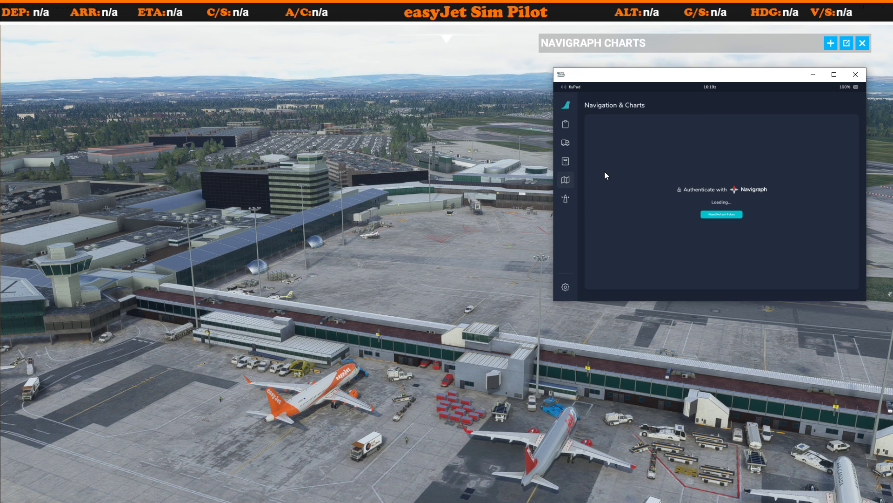
click(566, 125)
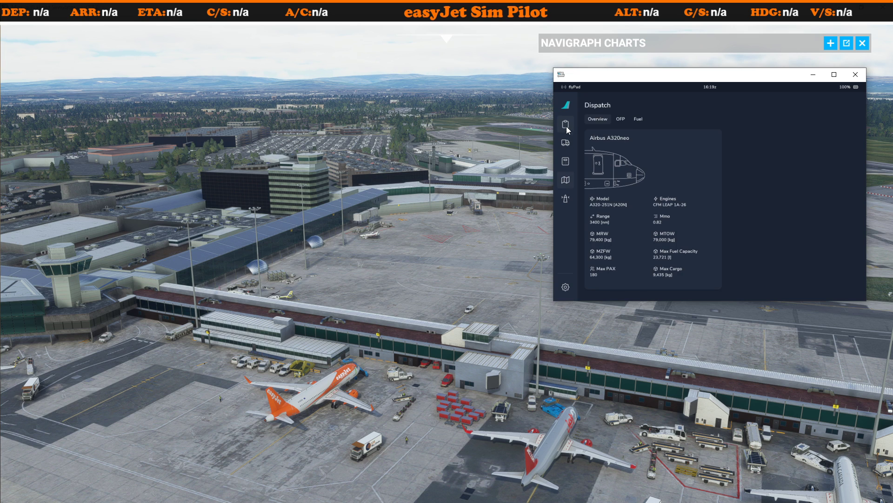
click(623, 121)
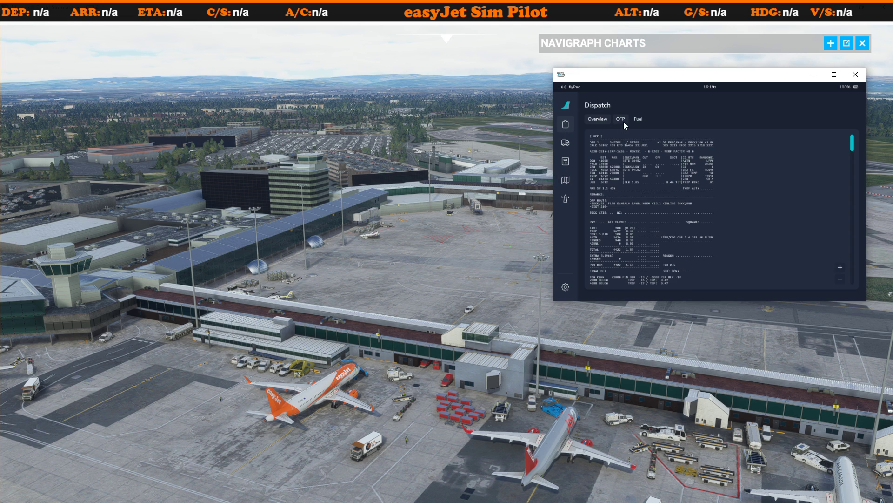
click(841, 267)
click(840, 267)
click(841, 267)
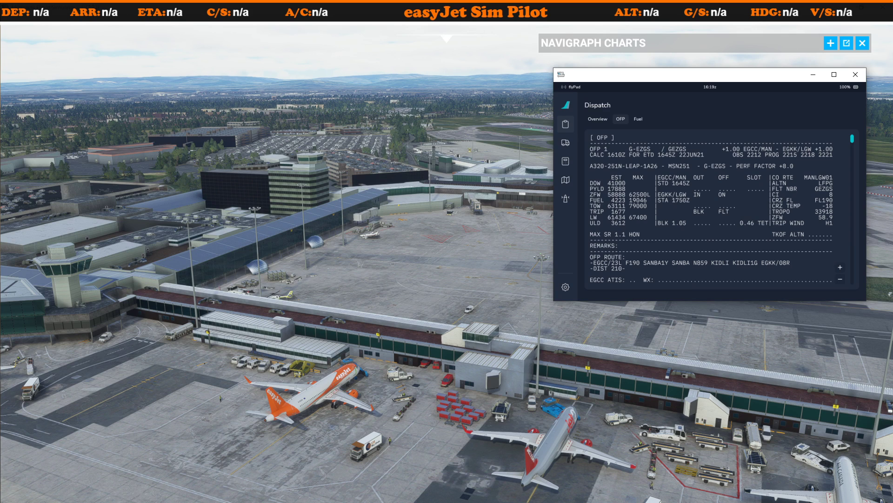
key(alt+Tab)
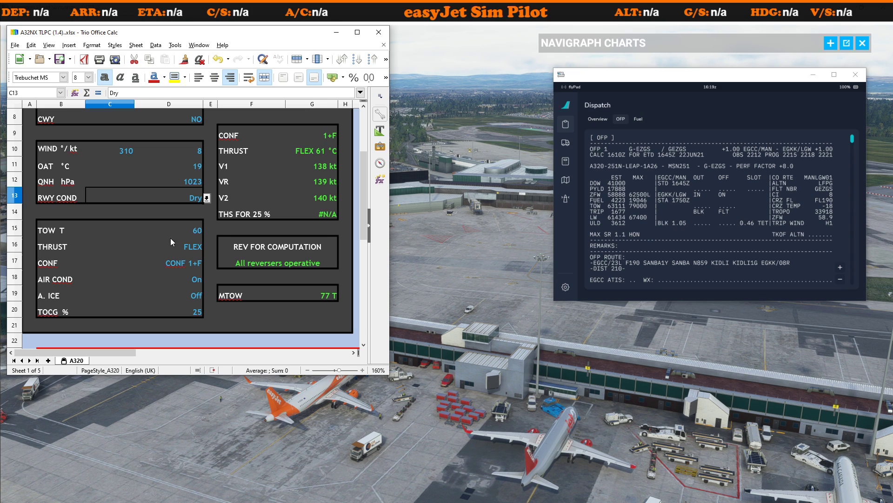
Step: Raise the takeoff weight from 60 to 64 t, keeping FLEX thrust
click(183, 230)
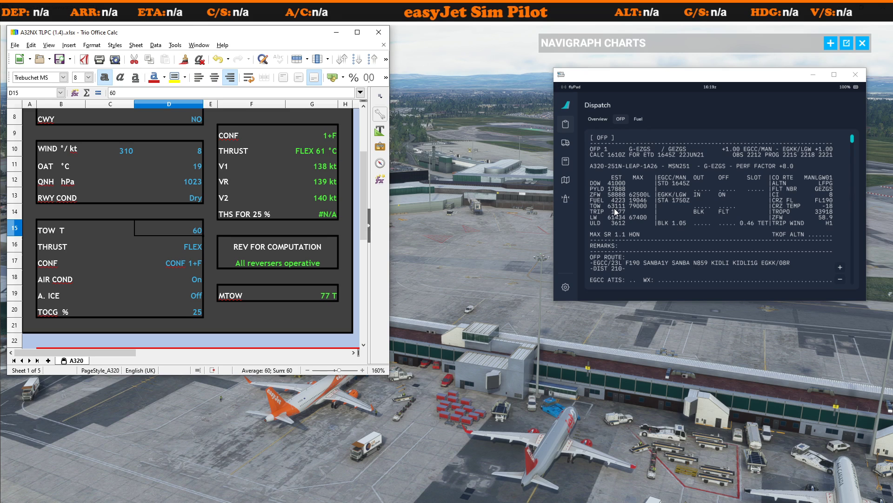
double_click(172, 226)
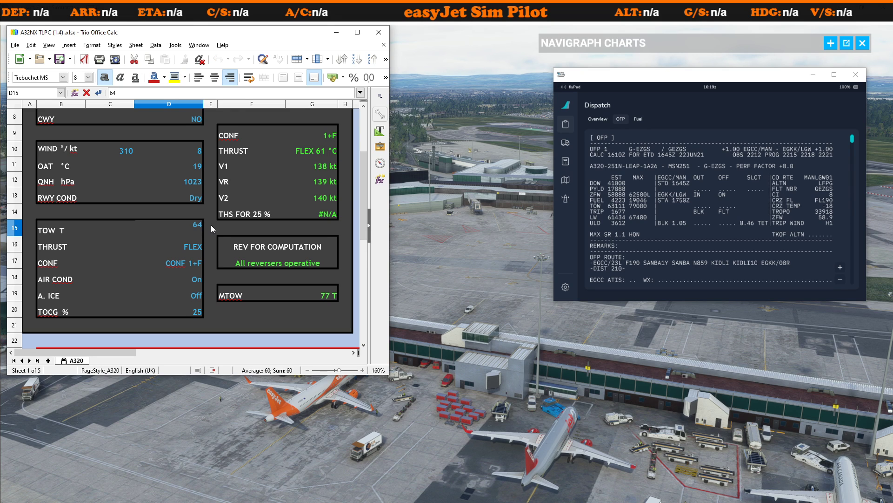
click(175, 247)
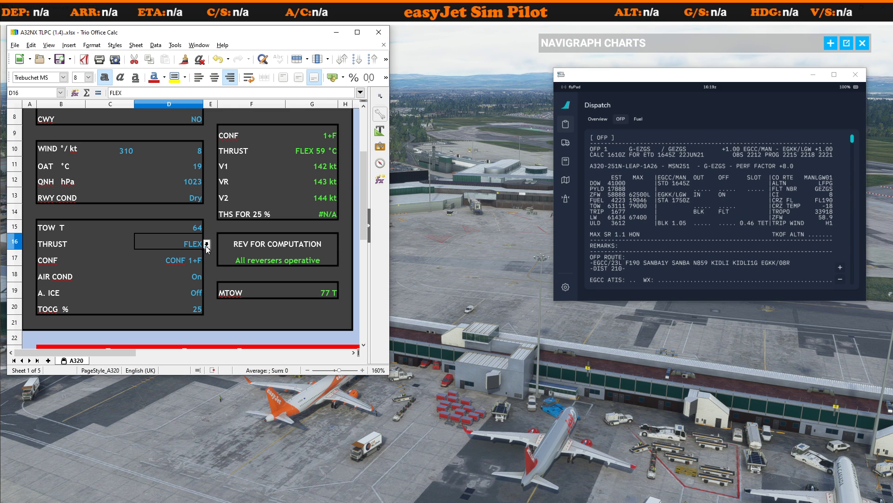
click(207, 243)
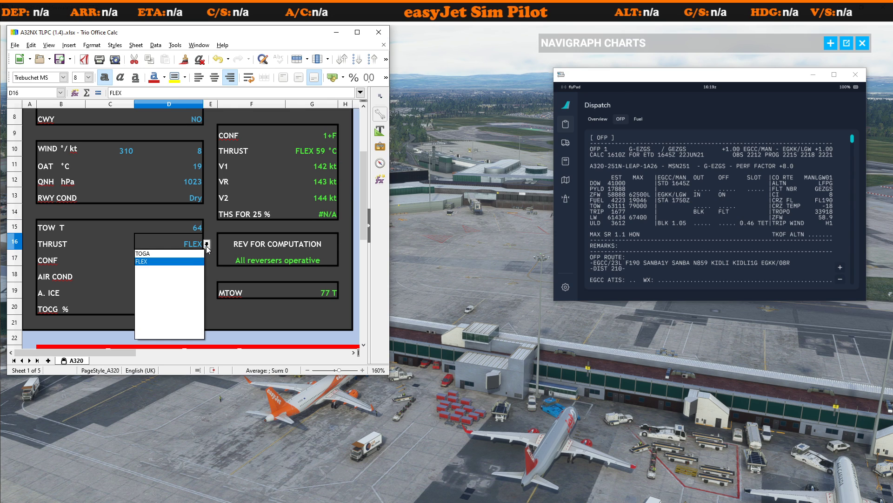
click(158, 262)
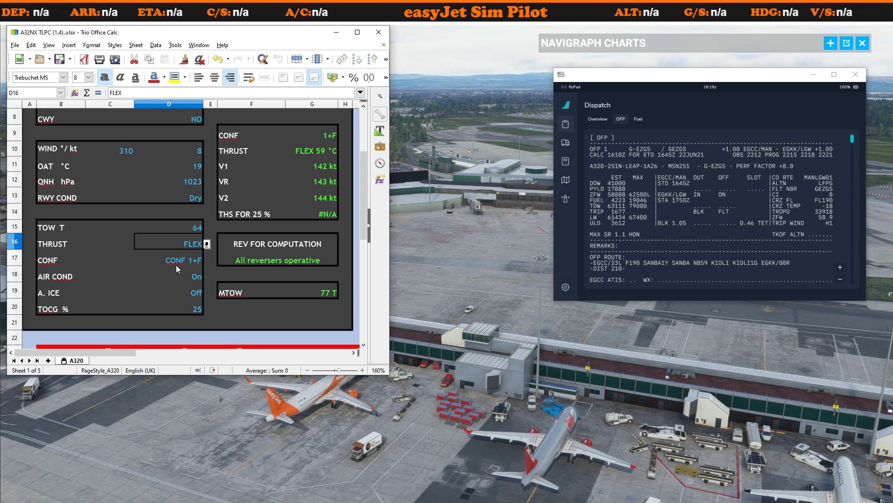
Step: Set air conditioning to Off so FLEX becomes 66 °C
click(178, 265)
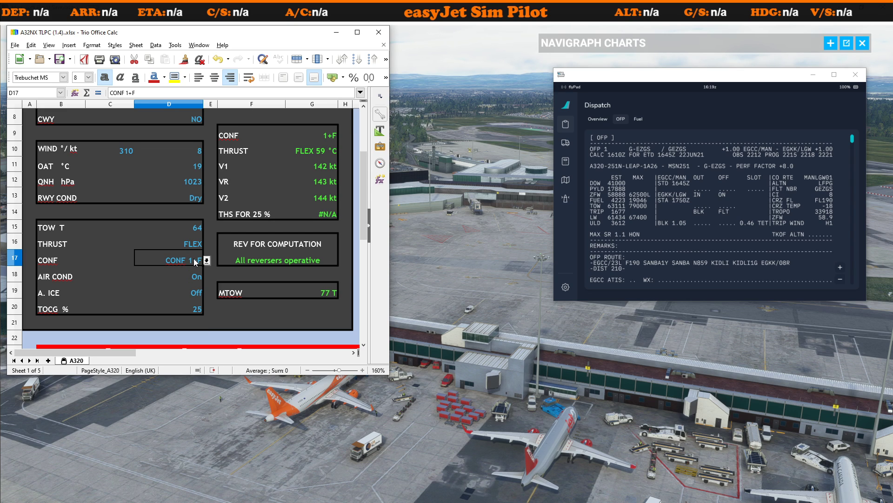
click(189, 274)
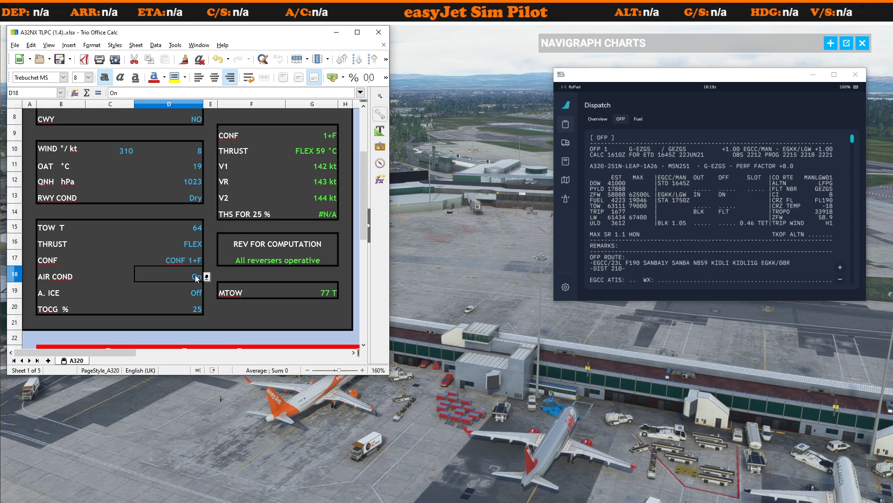
click(205, 277)
click(174, 286)
click(172, 288)
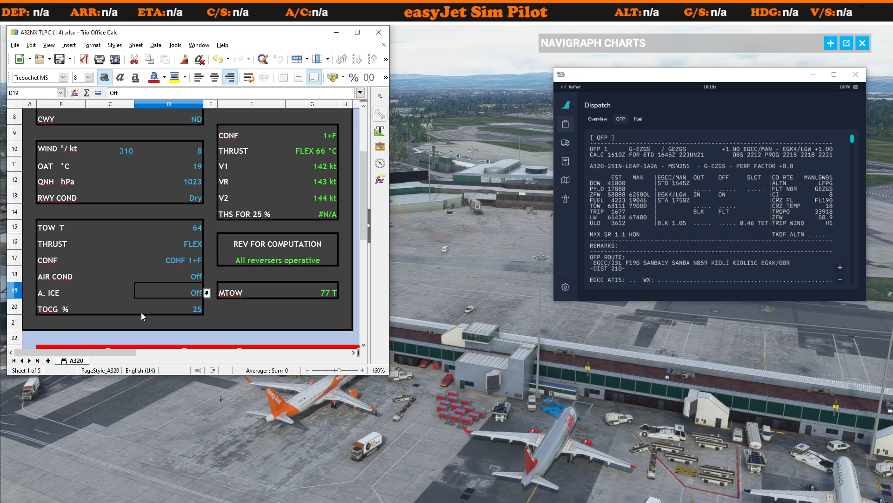
click(460, 102)
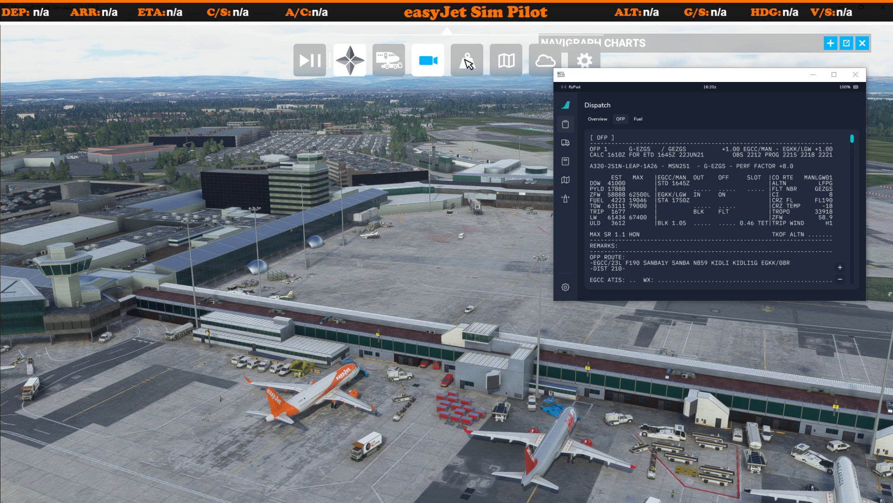
Step: Review the fuel and payload weights and CG (21.59% MAC), then close the panel
click(467, 61)
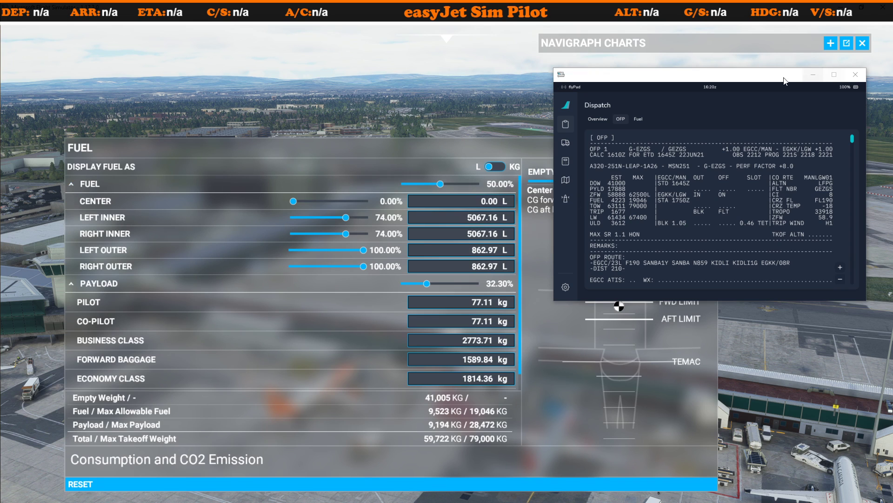
click(814, 75)
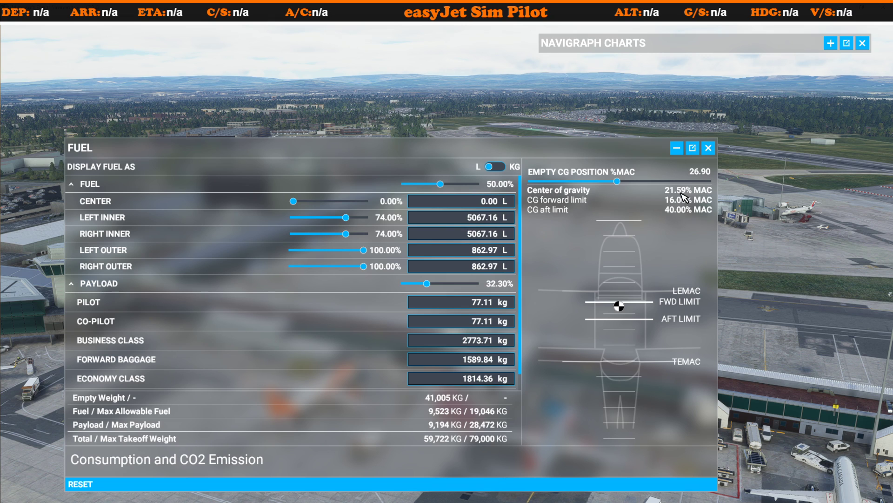
click(708, 148)
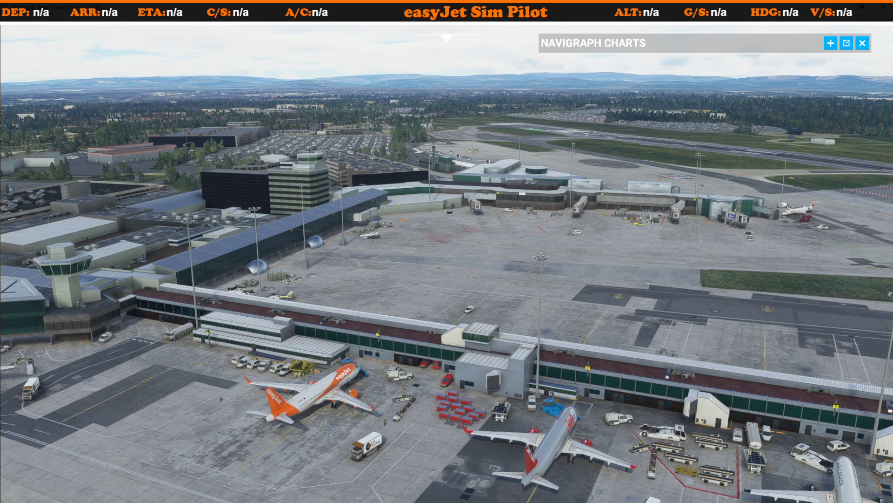
key(alt+Tab)
Step: Change TOCG from 25 to 30 %
double_click(187, 307)
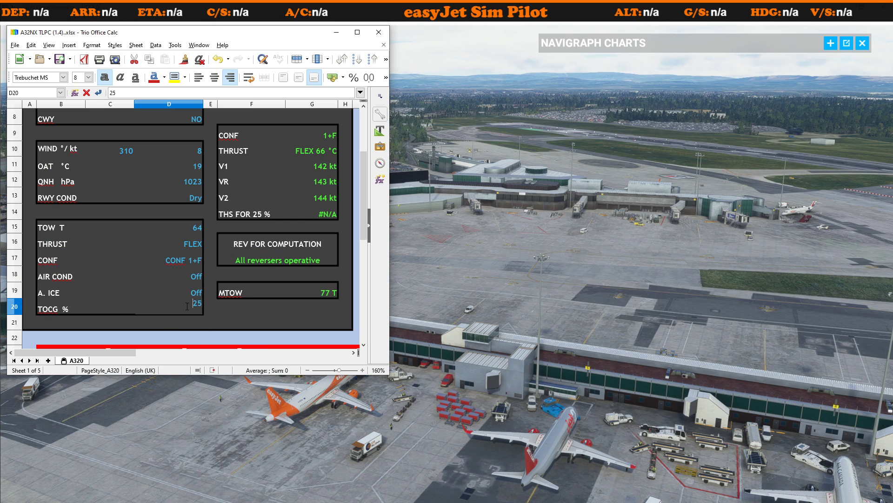
key(BackSpace)
key(BackSpace)
text(30)
click(194, 292)
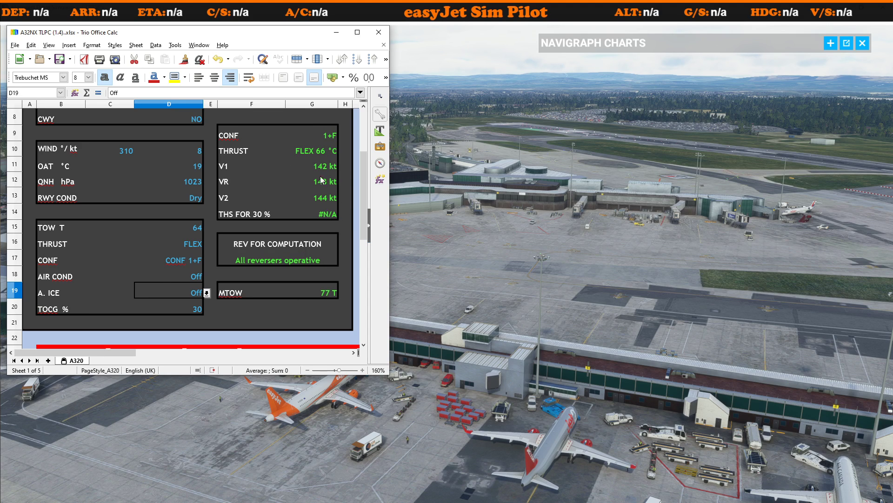
Step: Set reversers for computation to All reversers inoperative
drag(365, 210, 362, 174)
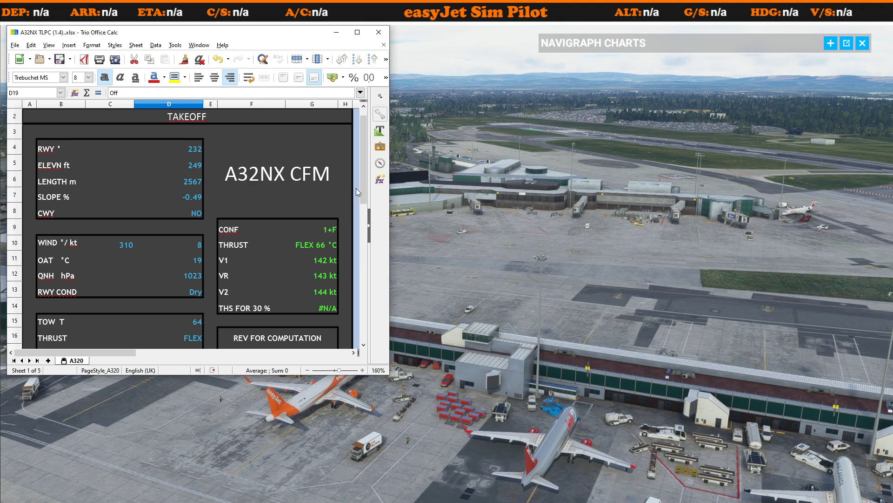
drag(366, 183, 359, 218)
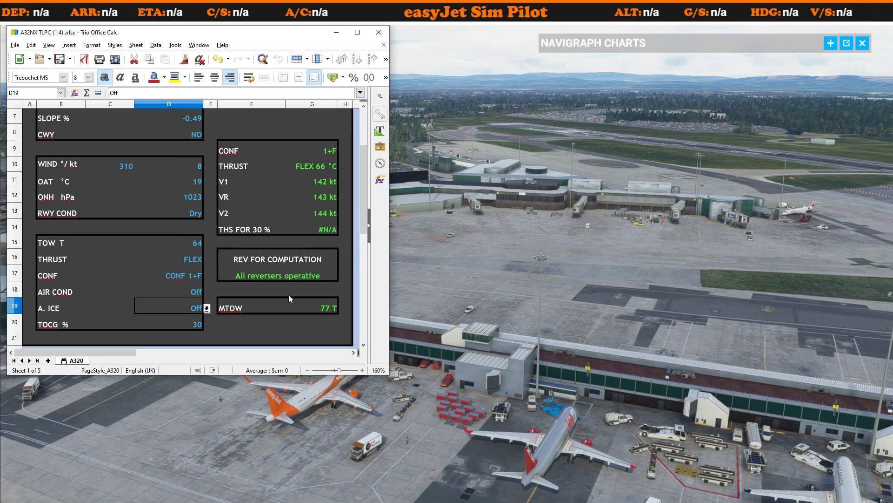
click(255, 276)
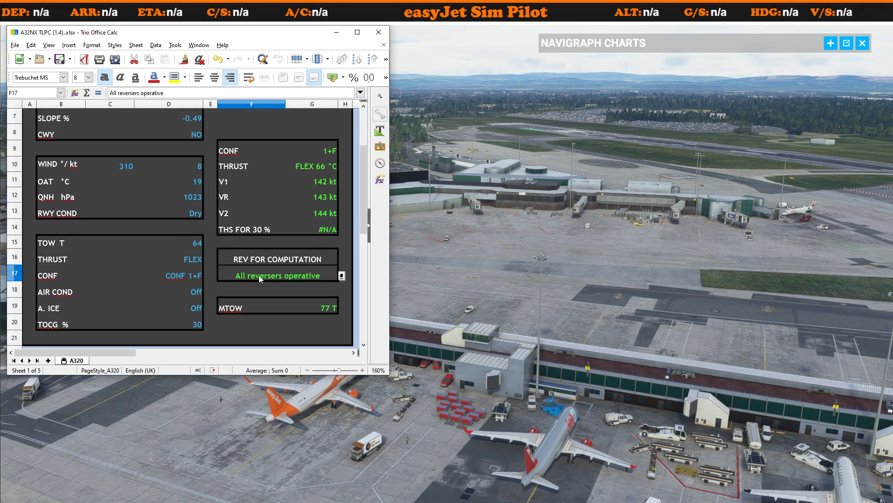
click(342, 276)
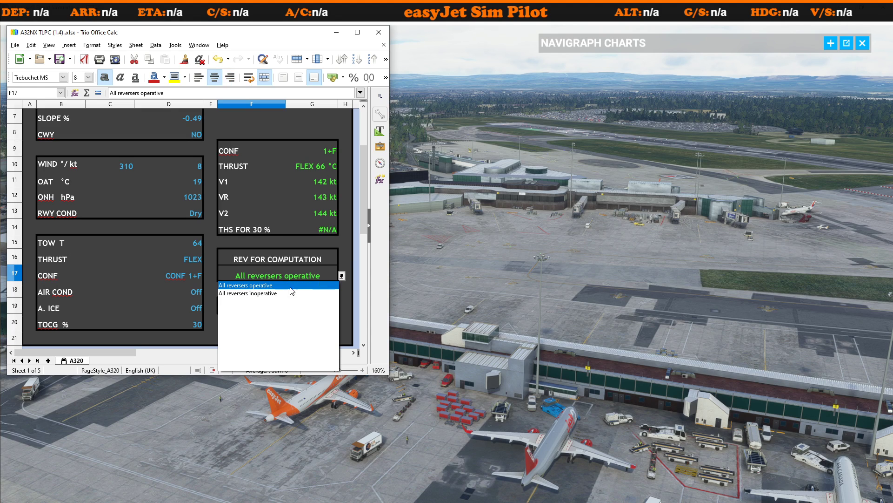
click(252, 297)
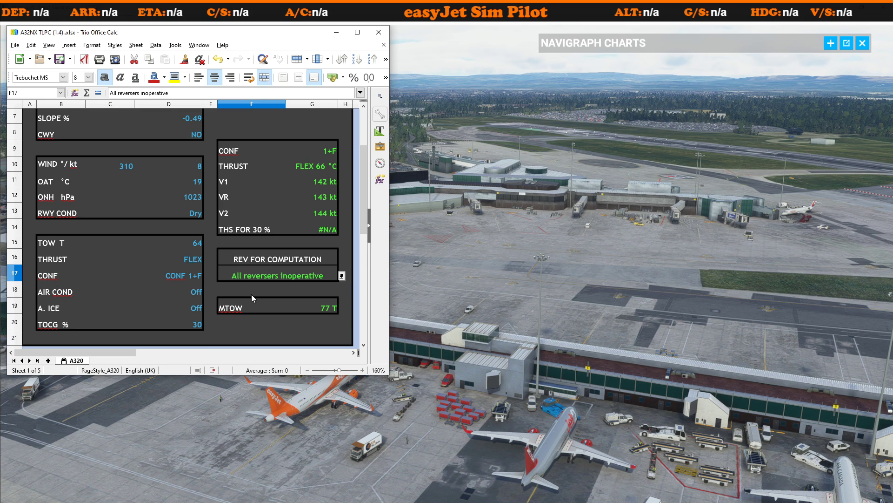
Step: Replace the TOCG of 30 with 28.9 % so the trim line reads THS FOR 28.9 %
double_click(195, 322)
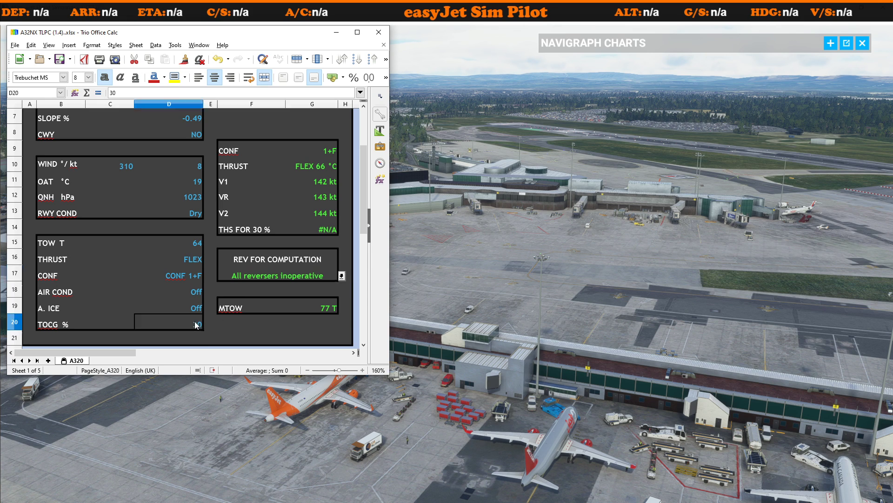
key(Escape)
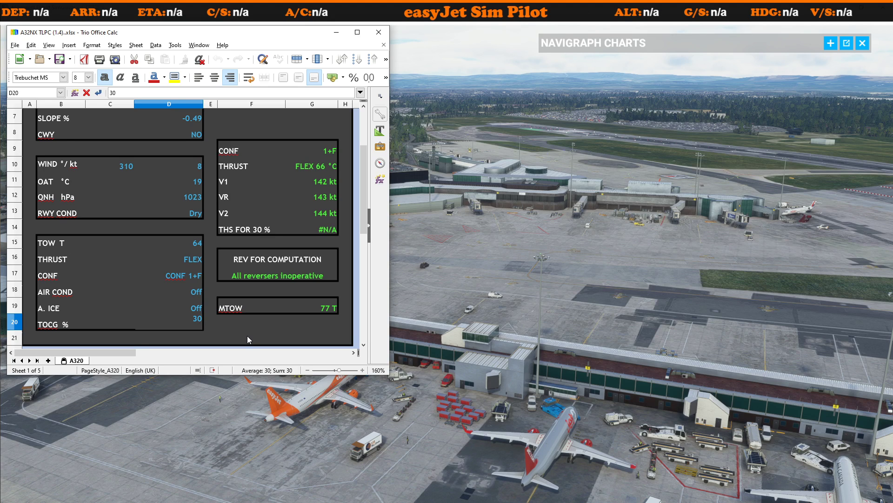
key(Return)
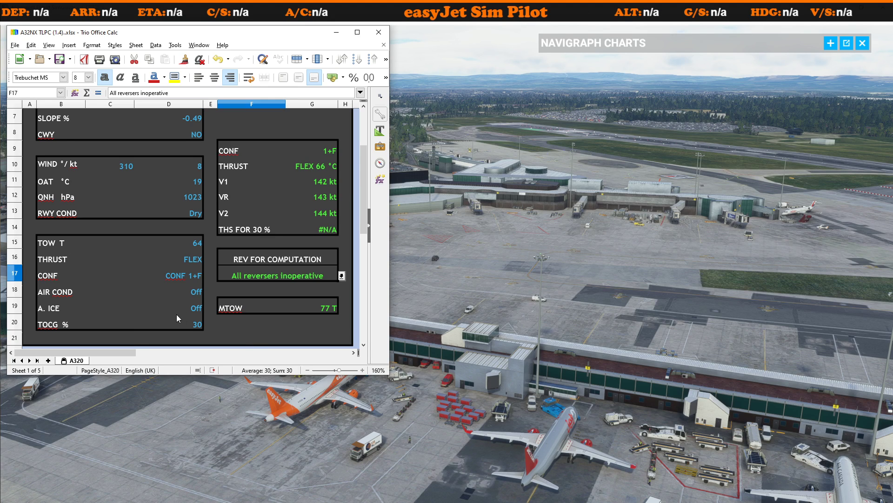
click(179, 311)
click(186, 328)
double_click(193, 319)
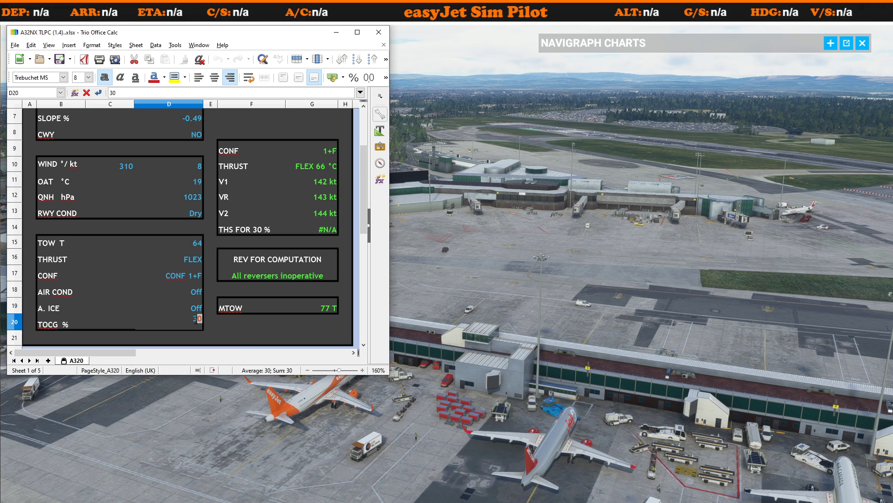
text(28.9)
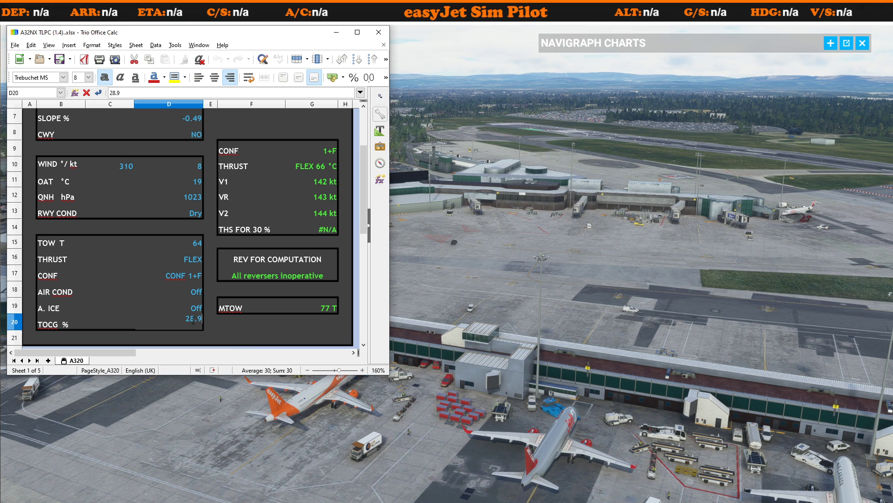
key(Return)
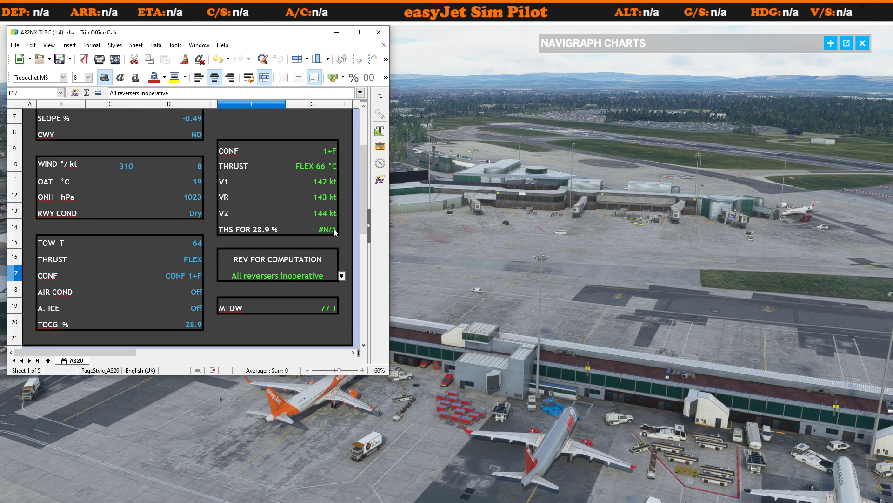
Step: Zoom the cockpit camera onto the MCDU TAKE OFF page and place the spreadsheet beside it
click(457, 235)
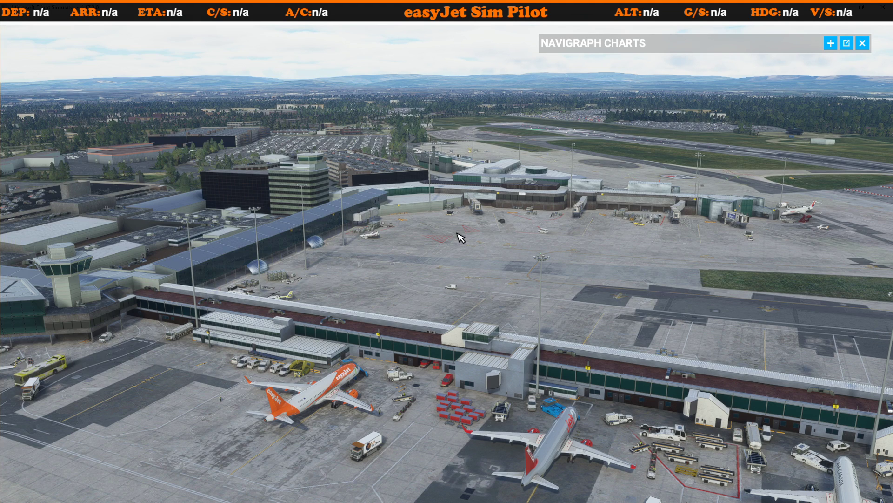
key(Insert)
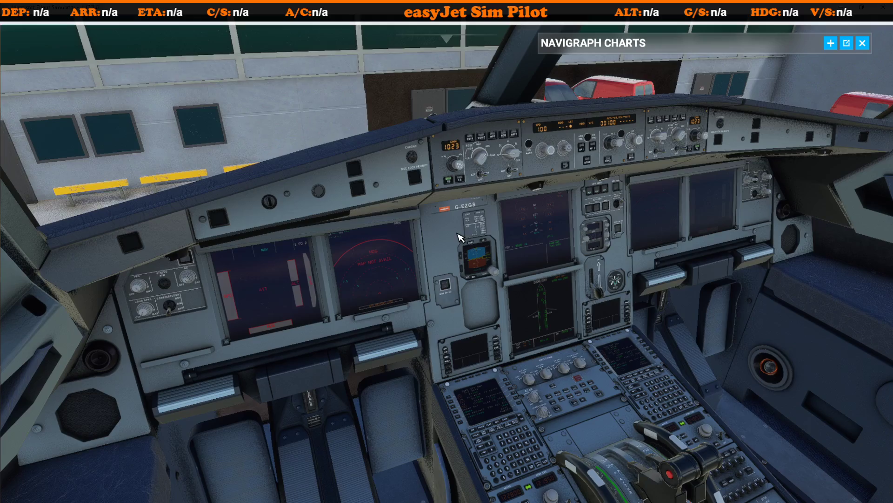
key(alt+1)
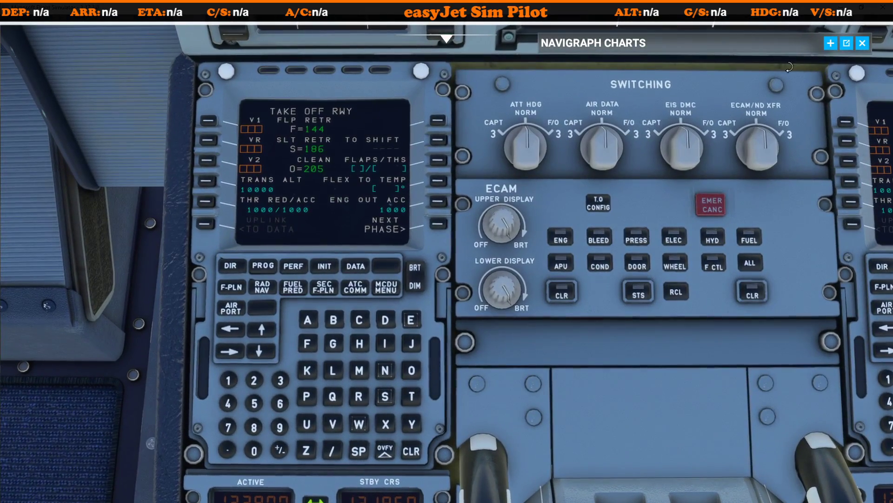
click(862, 42)
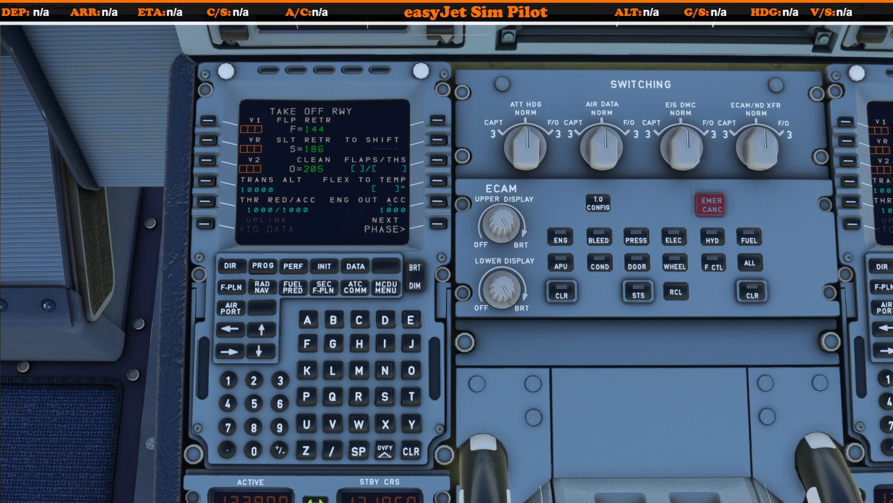
key(alt+Tab)
drag(119, 36, 578, 57)
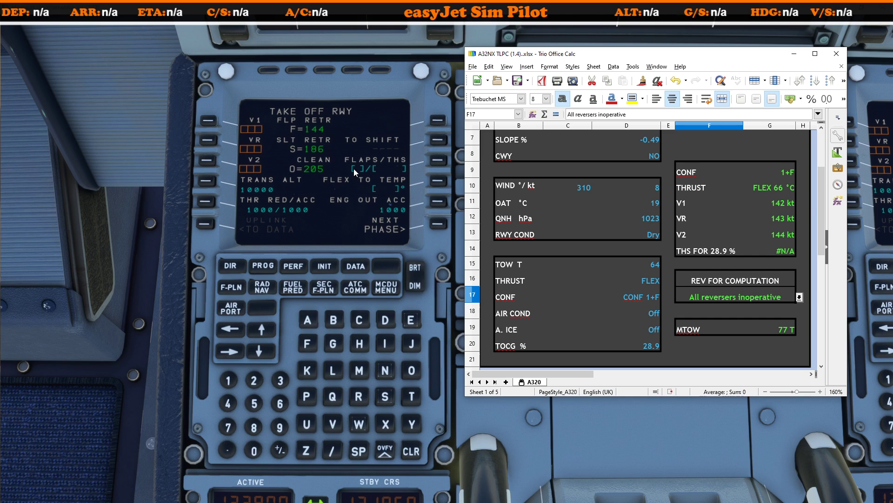
Step: Enter flaps 1 into the MCDU FLAPS/THS field
click(208, 378)
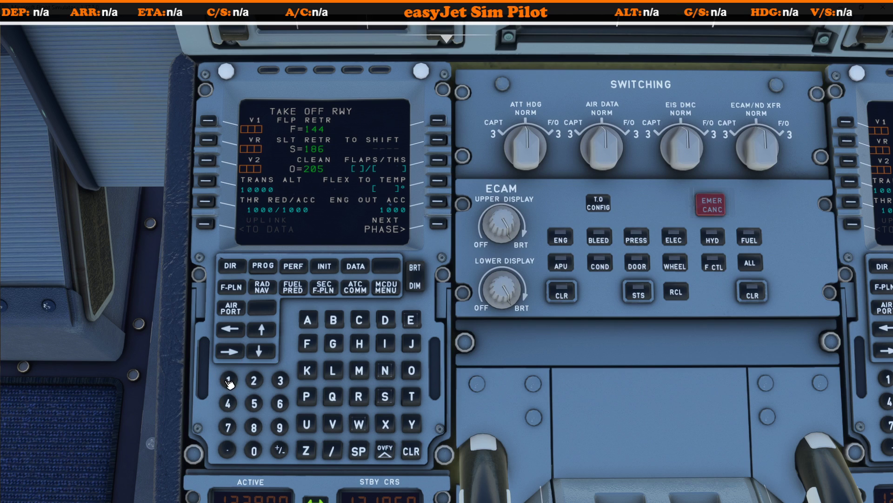
click(440, 162)
key(alt+Tab)
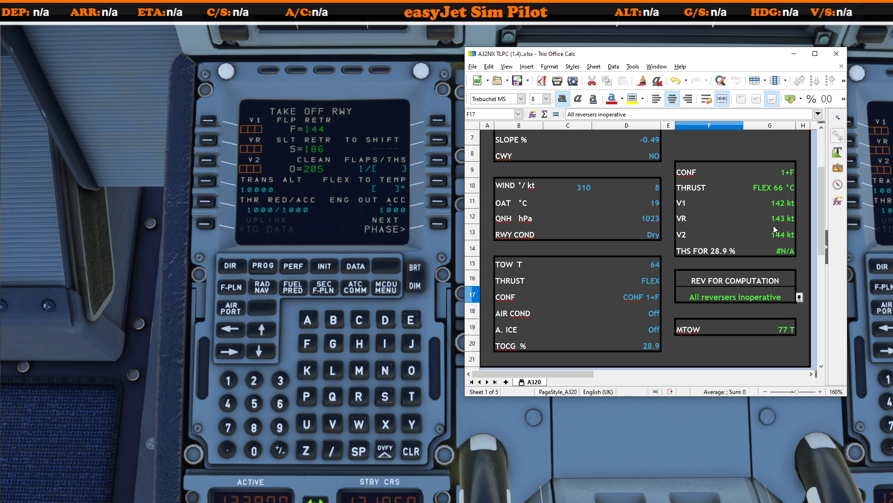
key(alt+Tab)
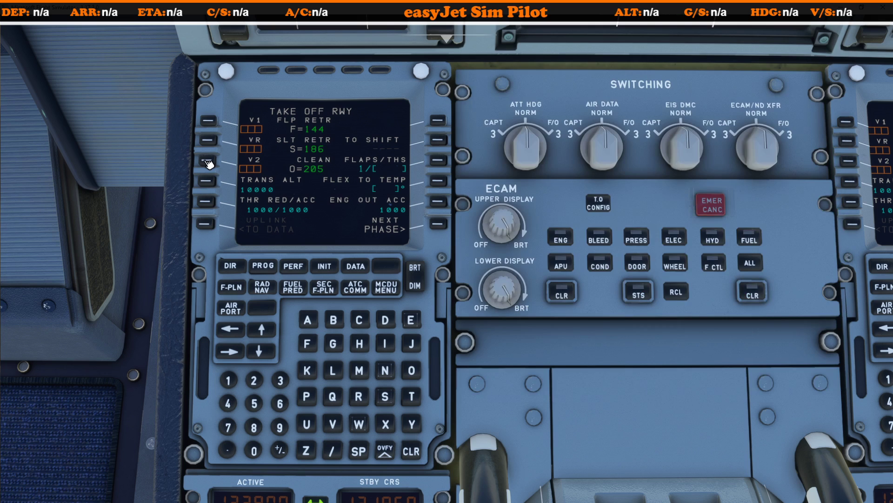
Step: Enter V2 131, VR 127 and V1 126 kt on the MCDU takeoff page
text(131)
click(209, 161)
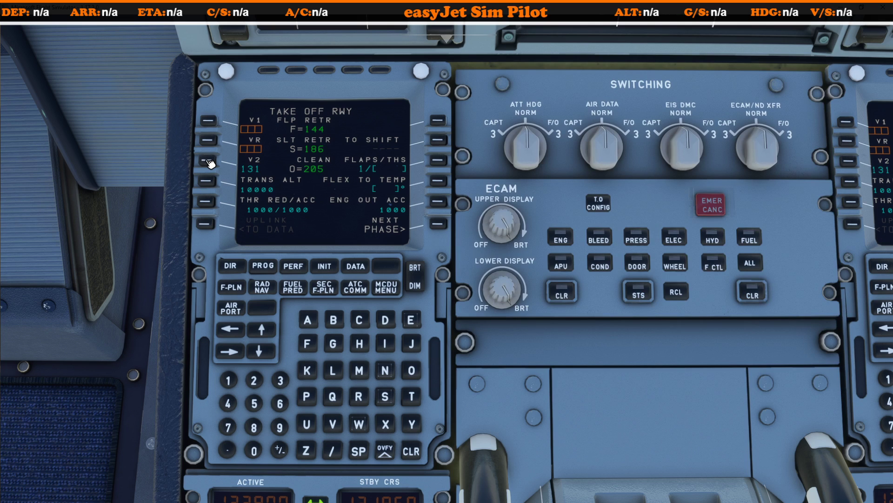
text(127)
click(209, 141)
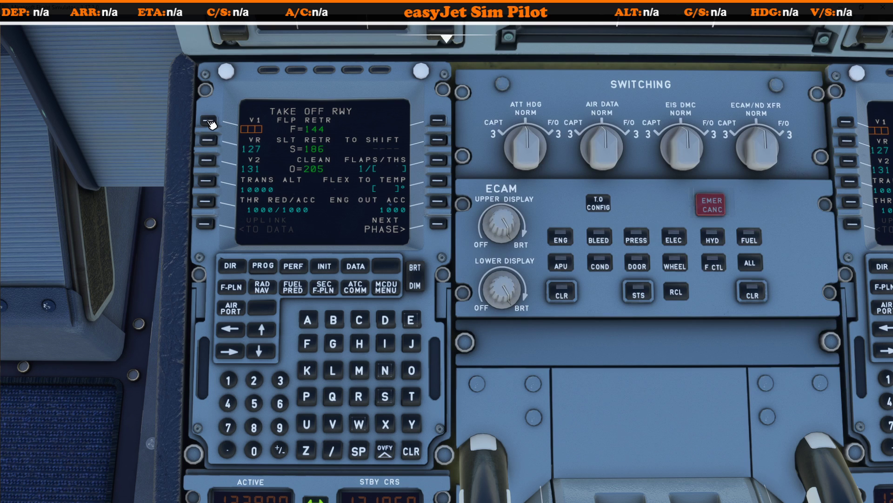
text(126)
click(209, 121)
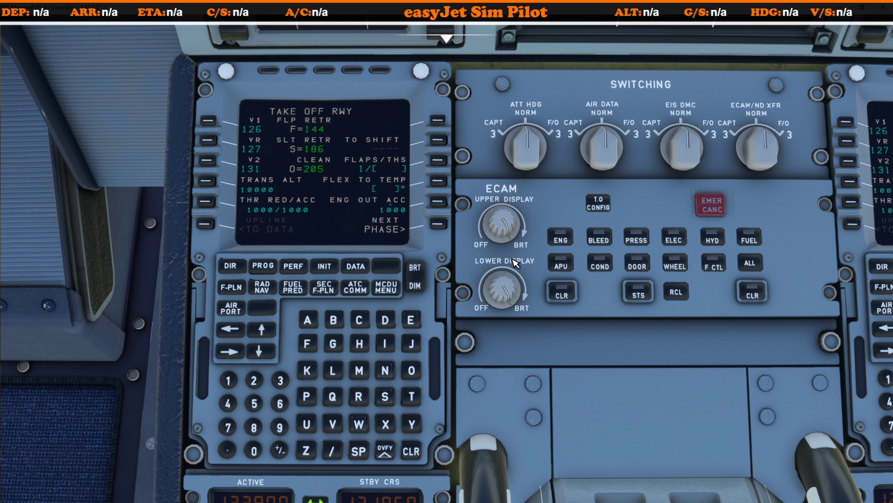
Step: Enter 66° as the FLEX TO TEMP
key(alt+Tab)
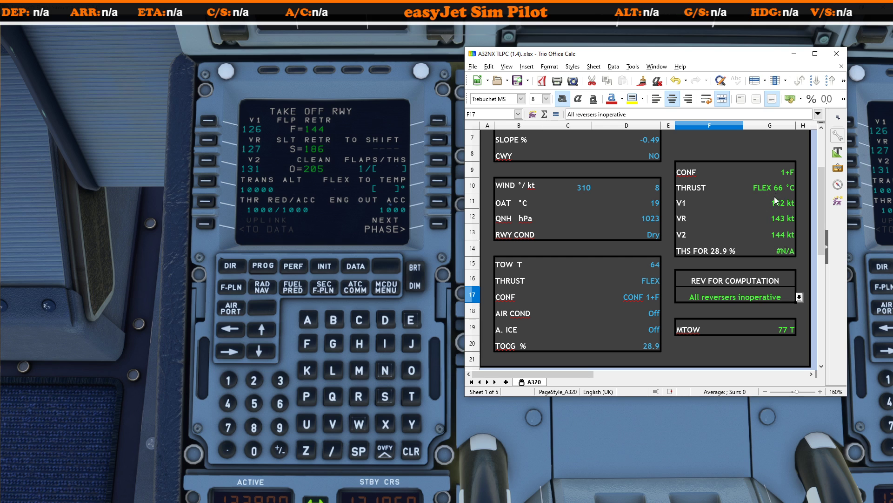
click(279, 403)
click(280, 403)
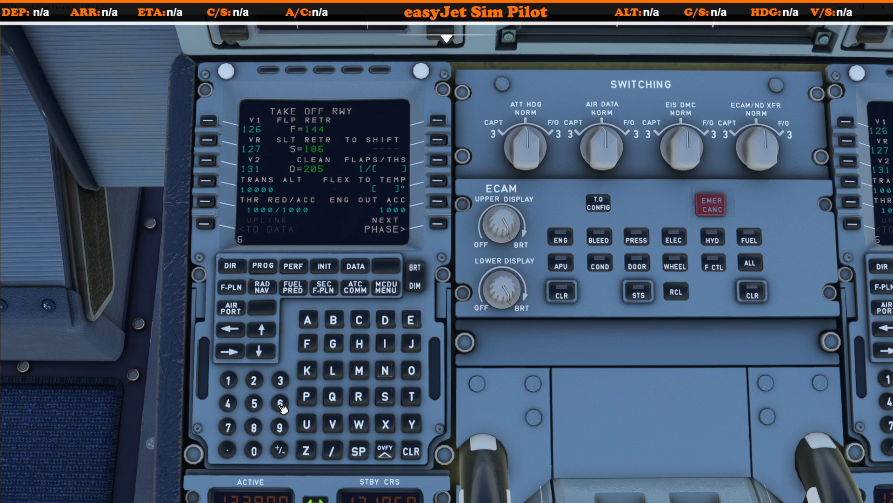
click(280, 403)
click(437, 181)
key(alt+Tab)
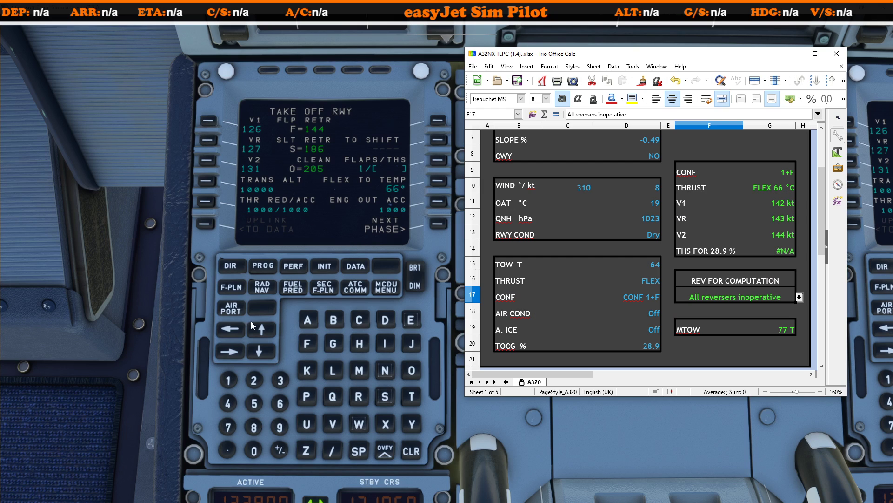
Step: Replace the MCDU speeds with V2 144, VR 143 and V1 142 kt on LSKs 3L, 2L, 1L
click(231, 379)
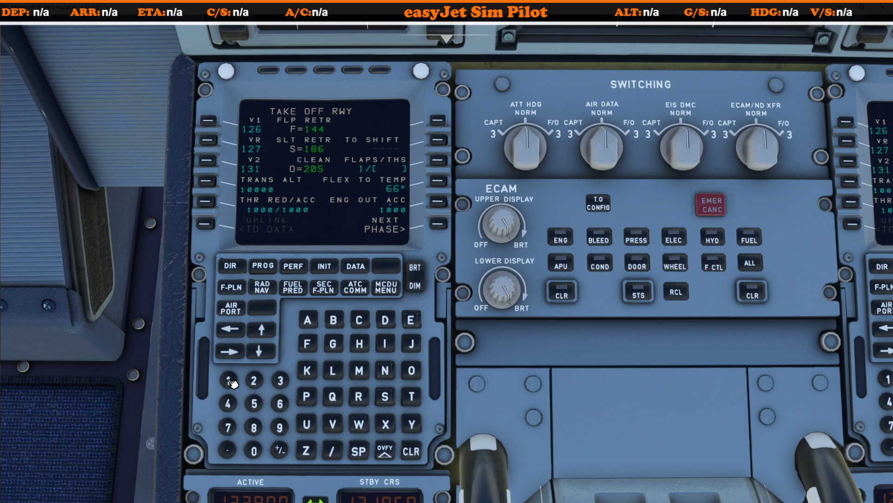
click(228, 403)
click(228, 403)
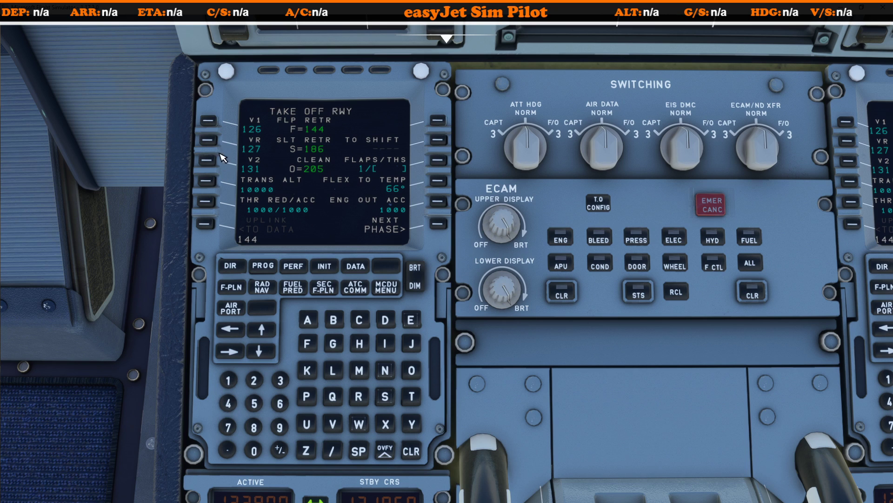
click(207, 162)
click(228, 386)
click(272, 388)
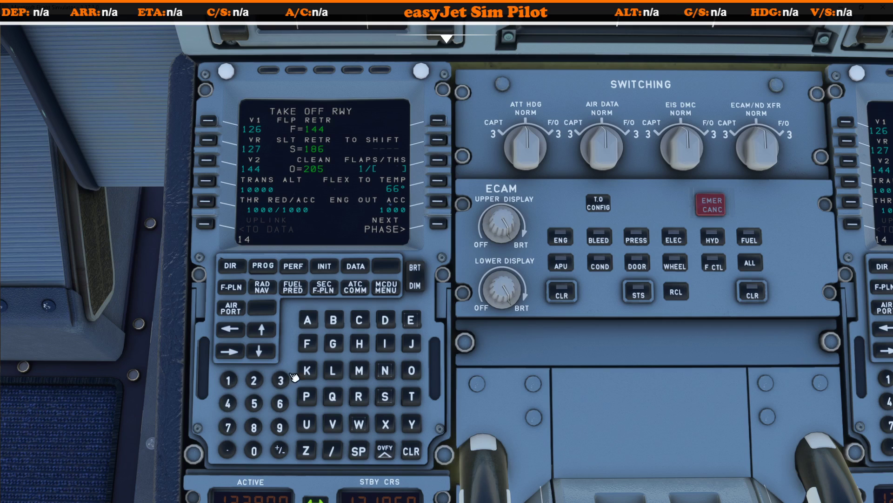
click(209, 140)
click(228, 381)
click(228, 403)
click(255, 385)
click(209, 120)
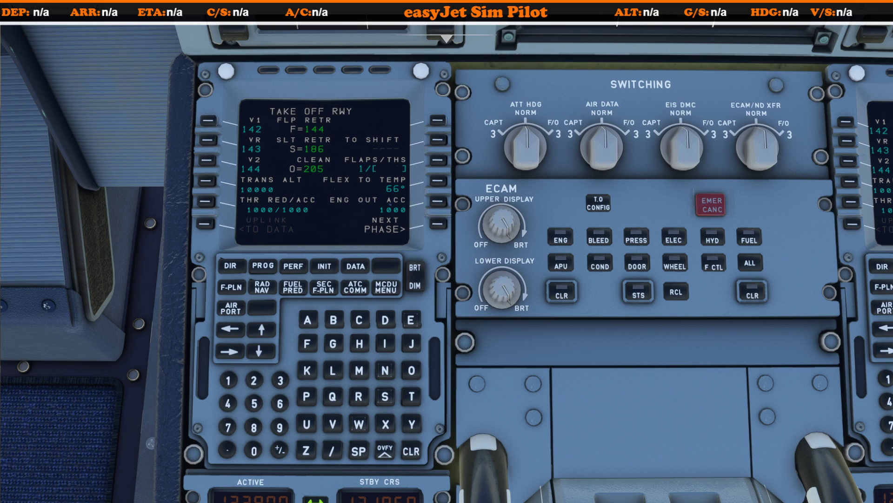
key(alt+Tab)
Step: Close the performance spreadsheet and switch to the flightsim.to Takeoff–Landing Performance Calculator A320 page
drag(820, 210, 821, 169)
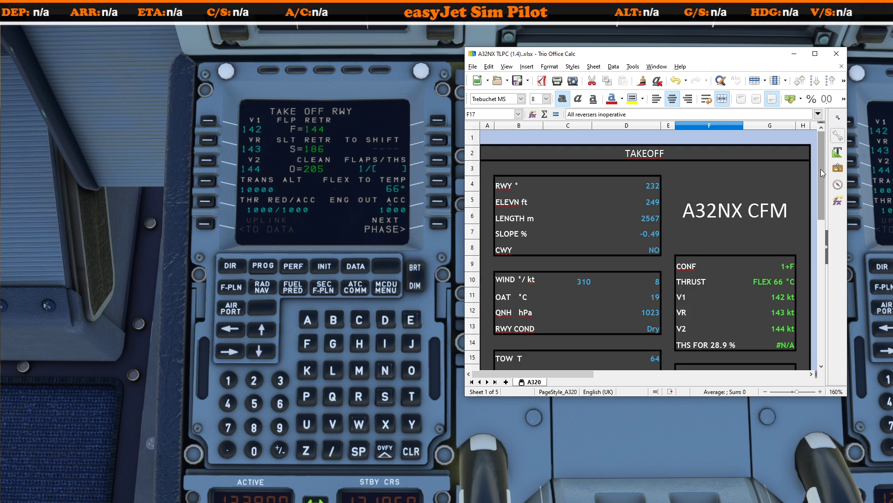
drag(821, 169, 821, 204)
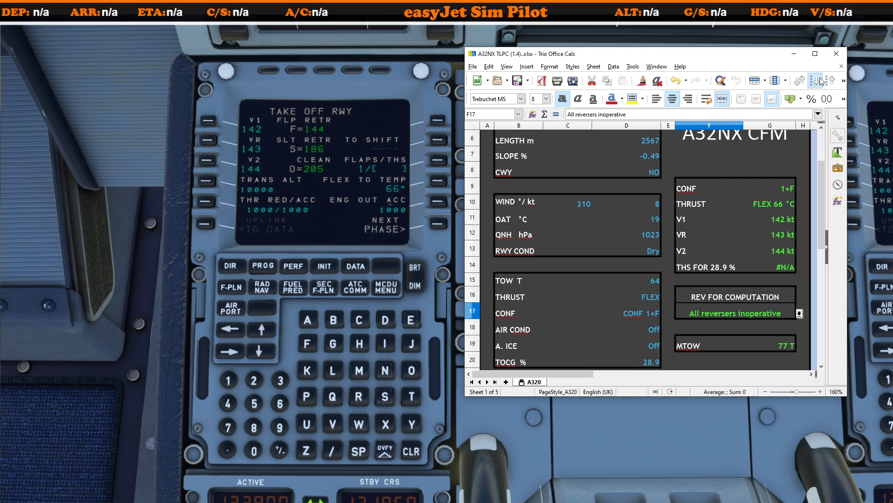
click(837, 53)
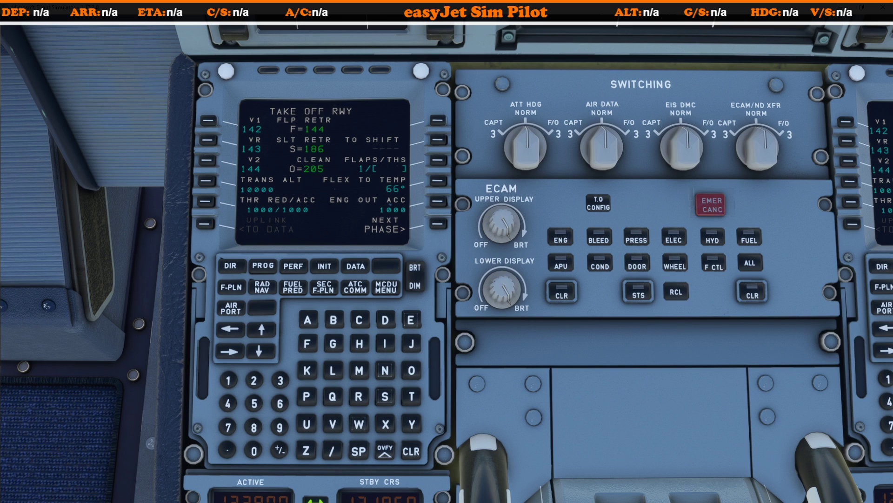
key(alt+Tab)
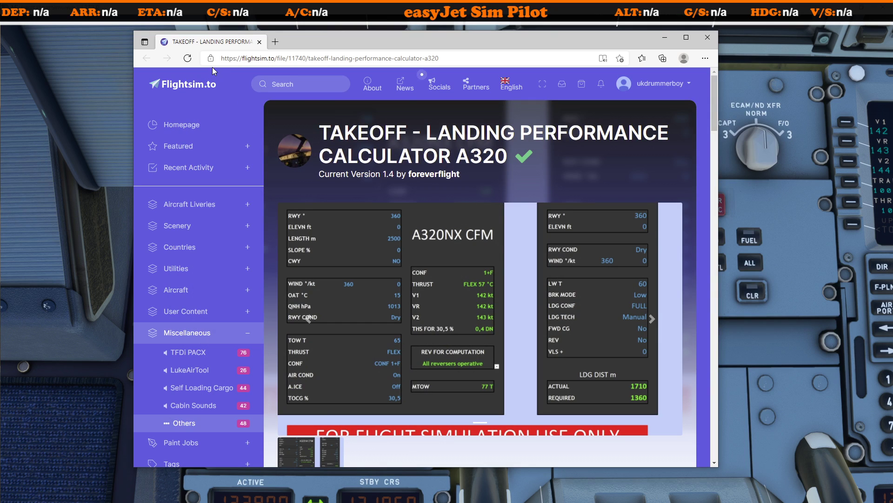